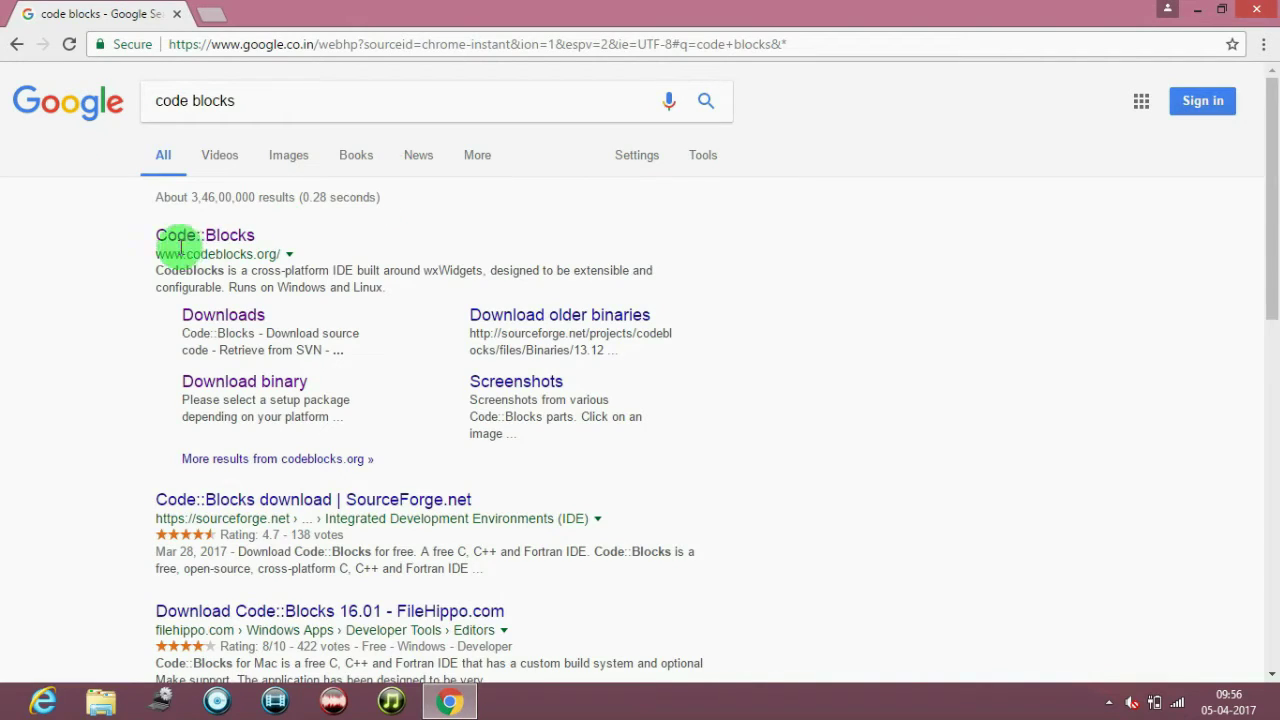
Open the Code::Blocks website from the search results and go to the binary release downloads for Windows
click(224, 247)
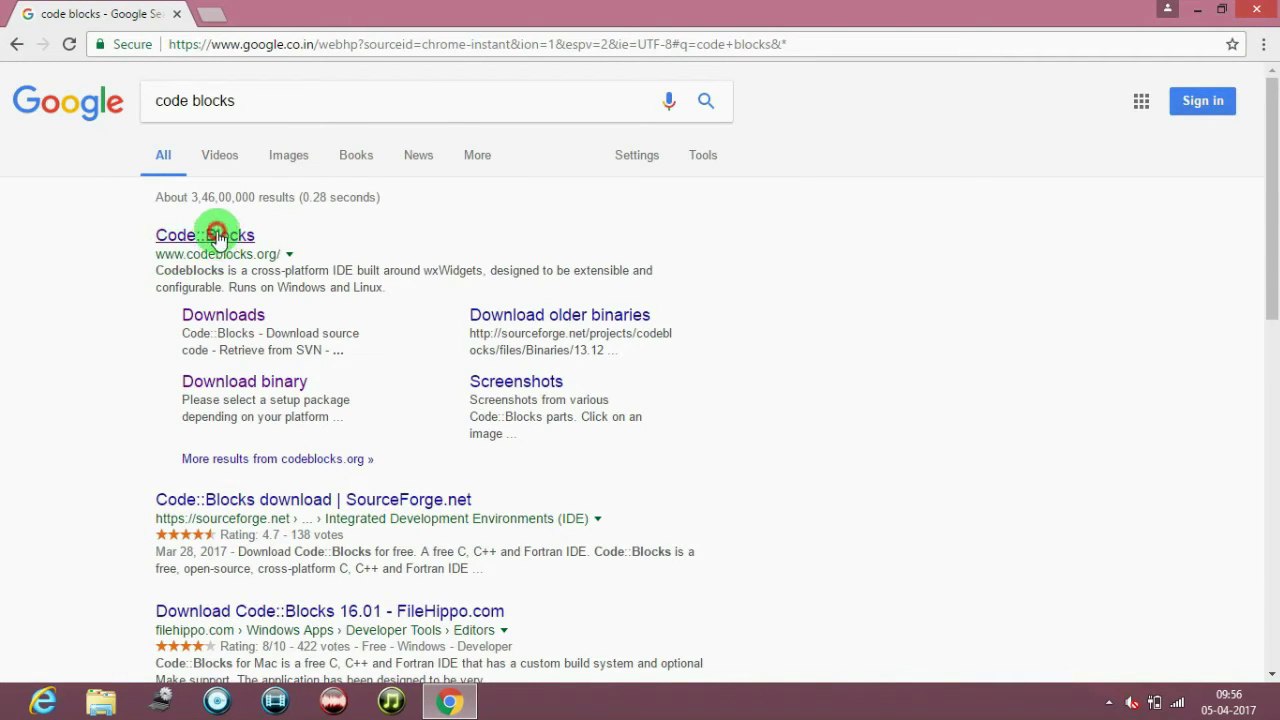
click(301, 229)
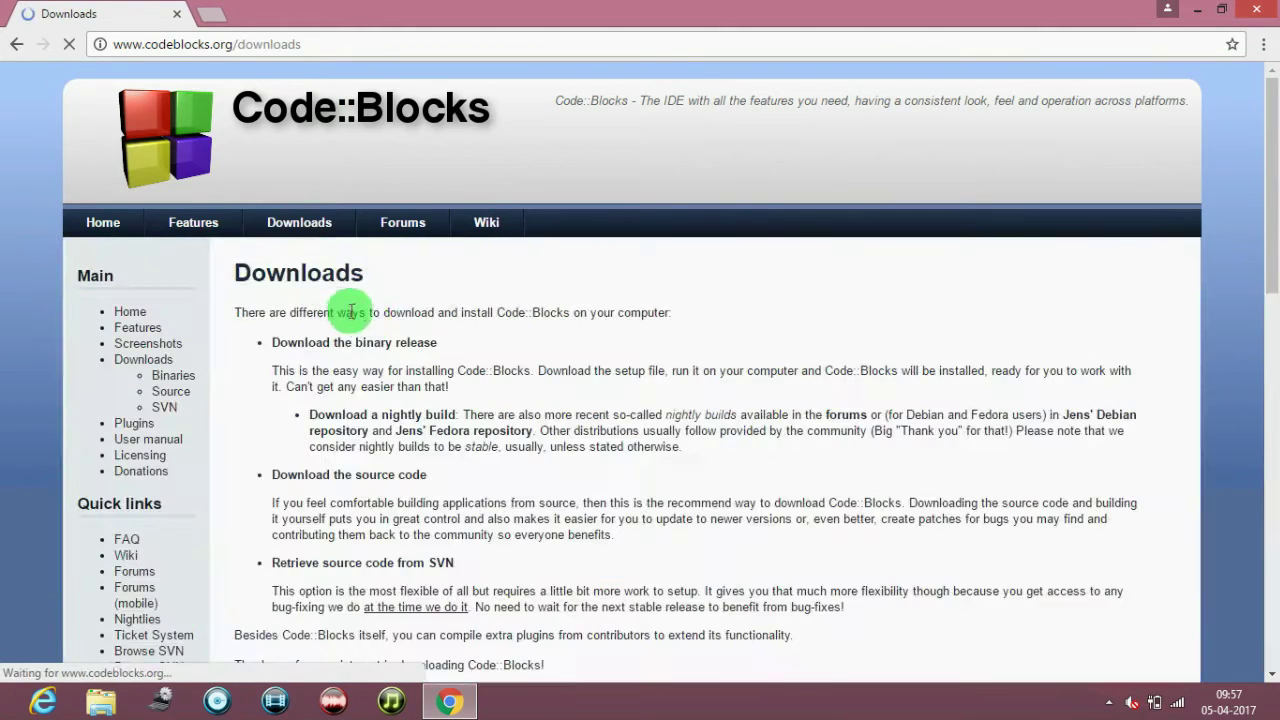
scroll(337, 229, down, 2)
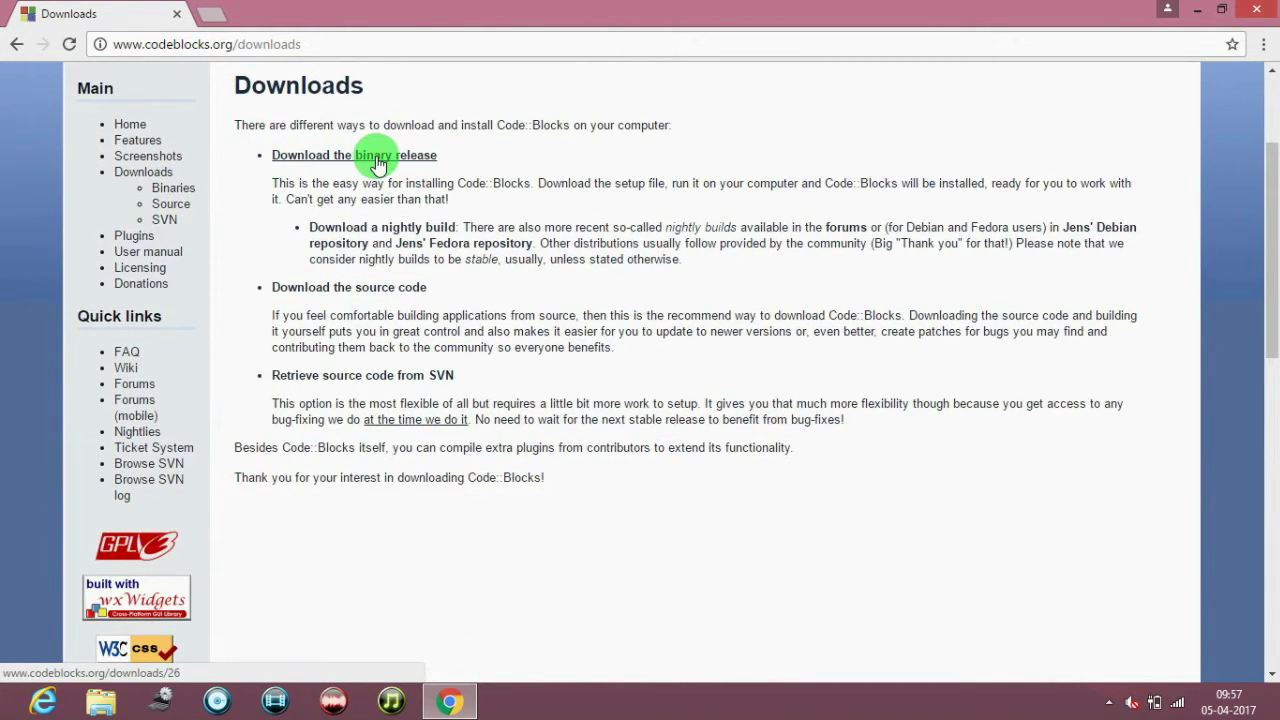
click(376, 157)
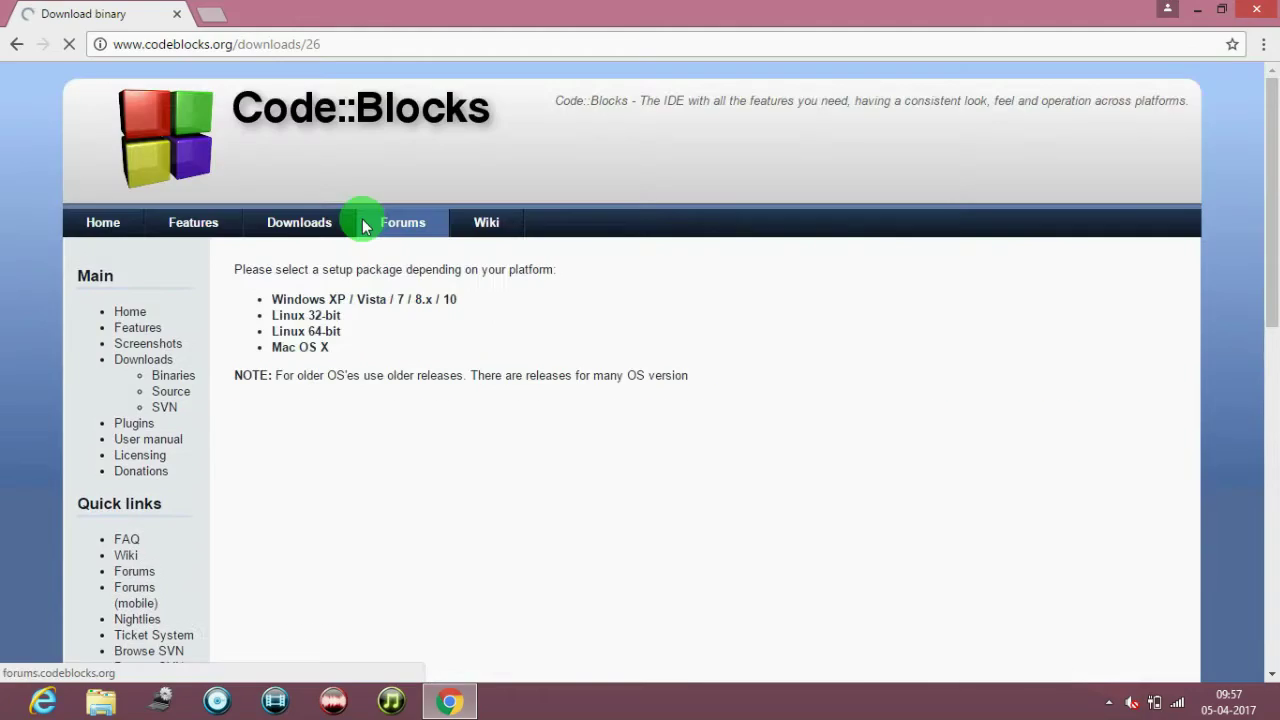
scroll(452, 282, down, 3)
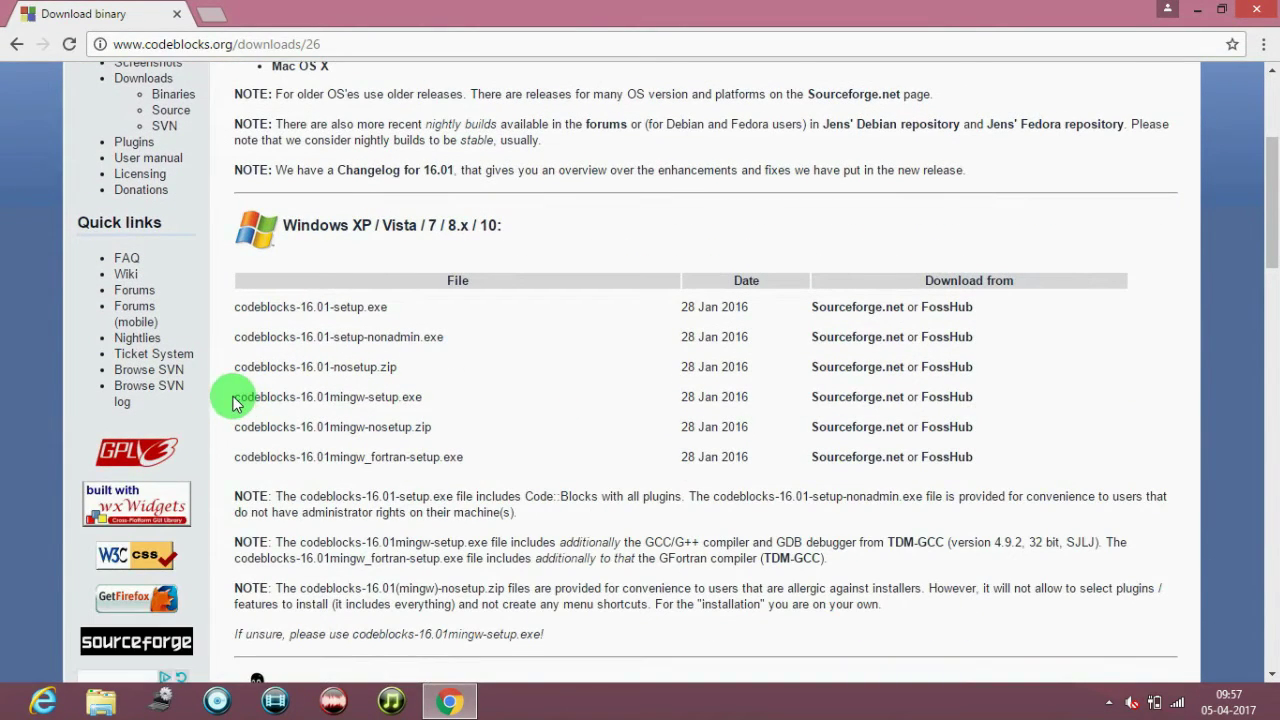
Download codeblocks-16.01mingw-setup.exe from Sourceforge.net
drag(237, 398, 427, 401)
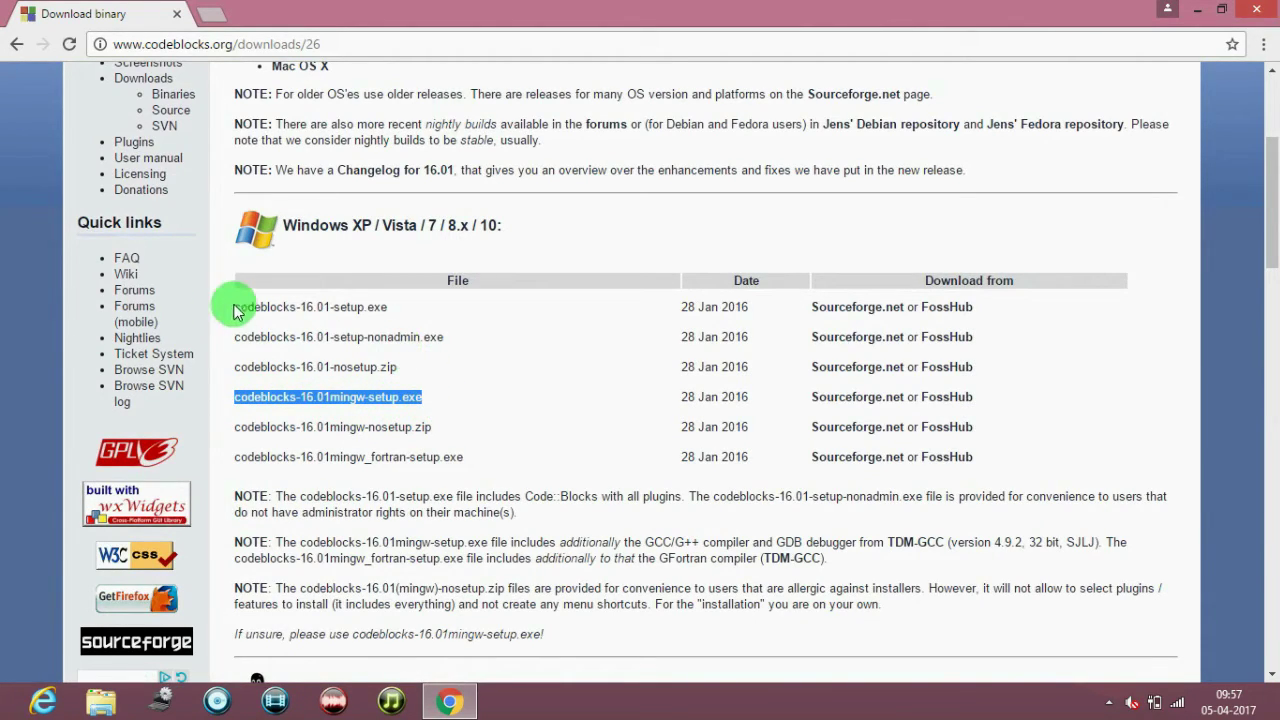
drag(236, 307, 372, 308)
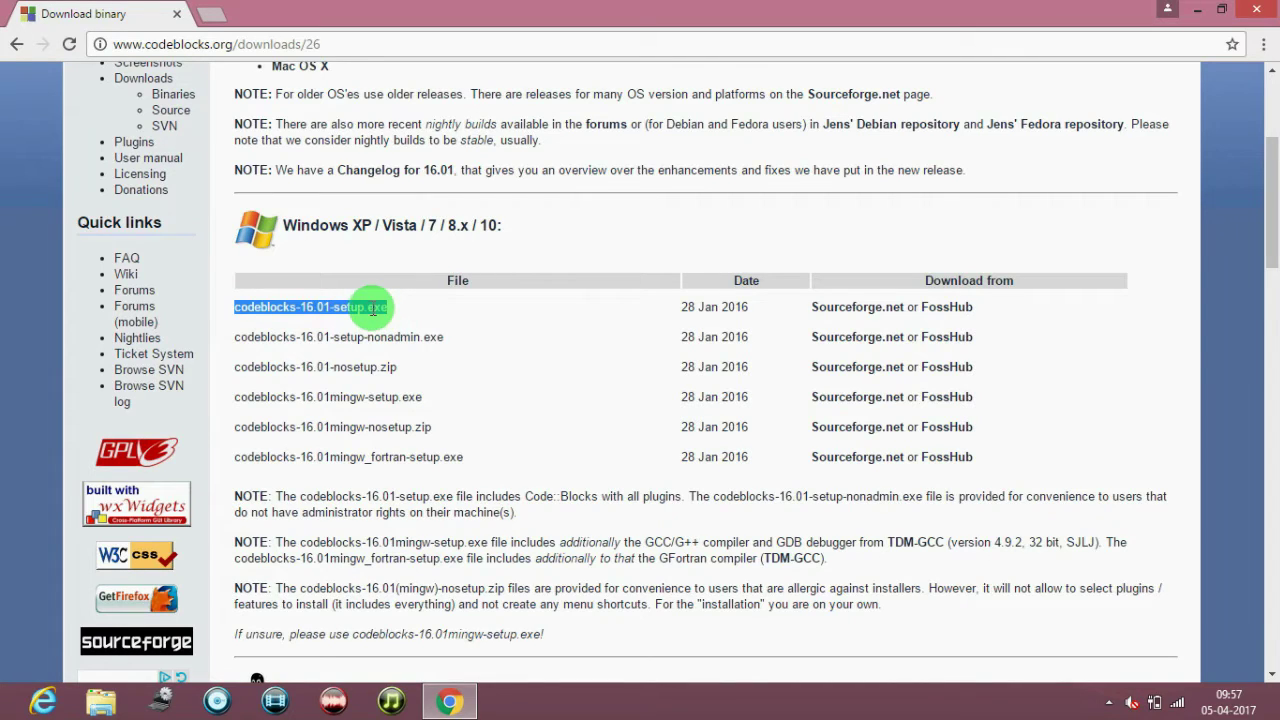
drag(233, 405, 236, 398)
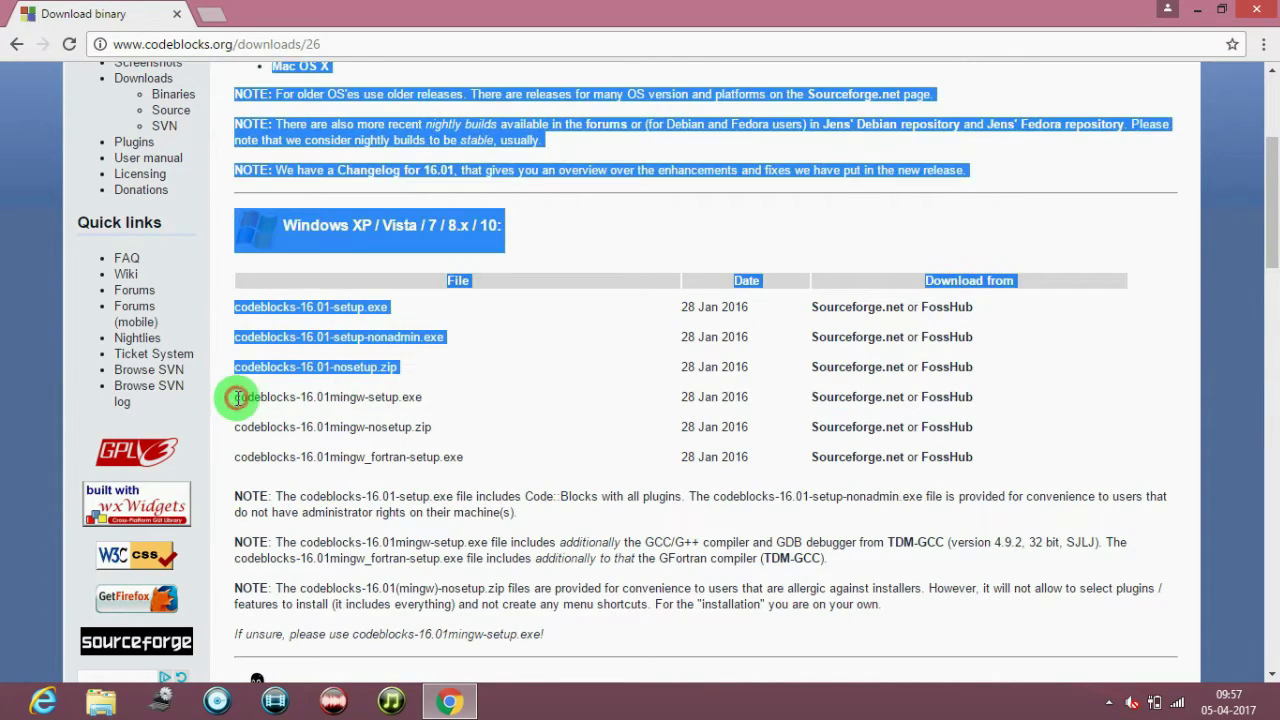
click(237, 400)
mouse_move(238, 400)
mouse_down()
mouse_move(376, 402)
mouse_move(223, 397)
mouse_move(248, 398)
mouse_up()
click(407, 400)
click(234, 408)
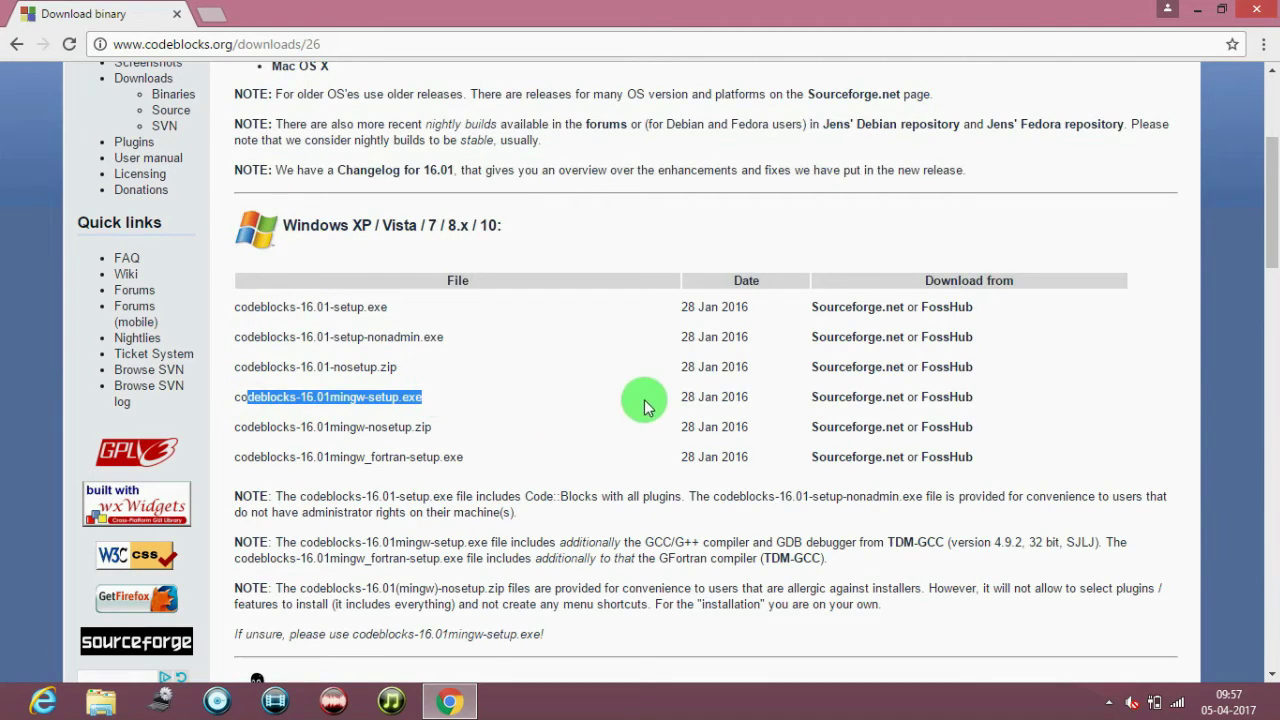
click(866, 398)
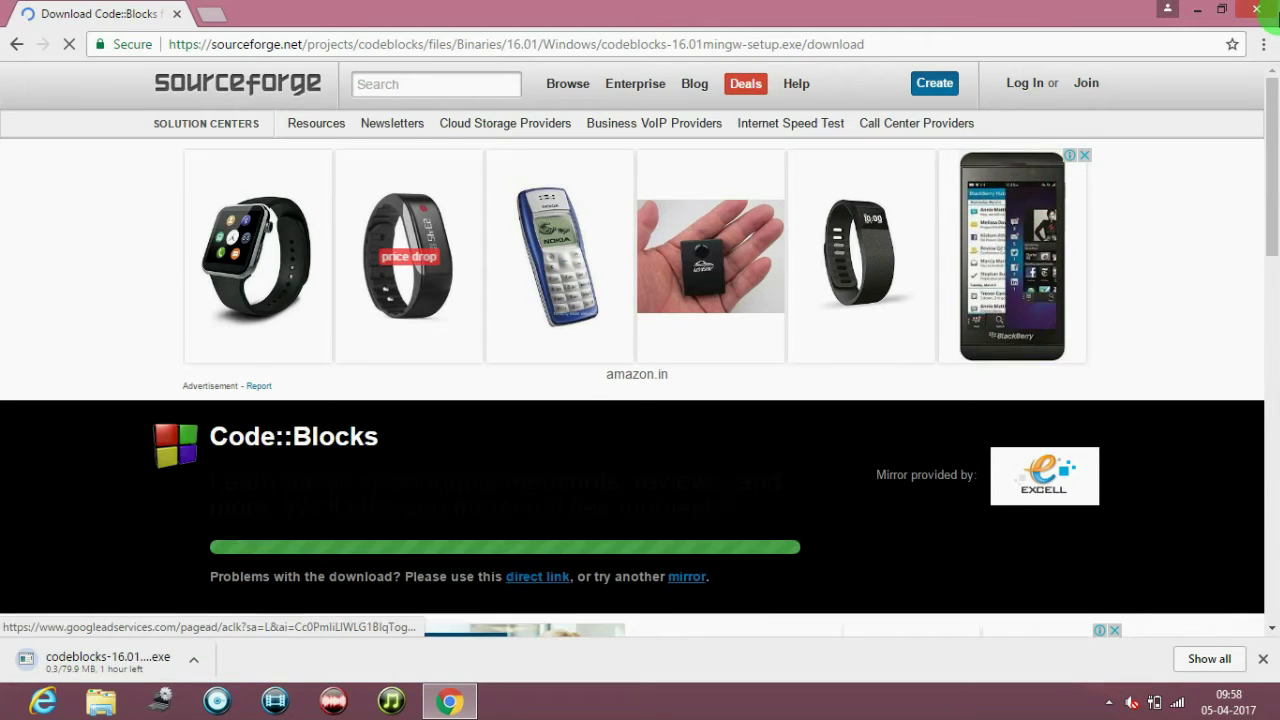
Close the browser, cancelling its running download, and launch codeblocks-16.01mingw-setup from the desktop's Codeblocks folder
click(1264, 8)
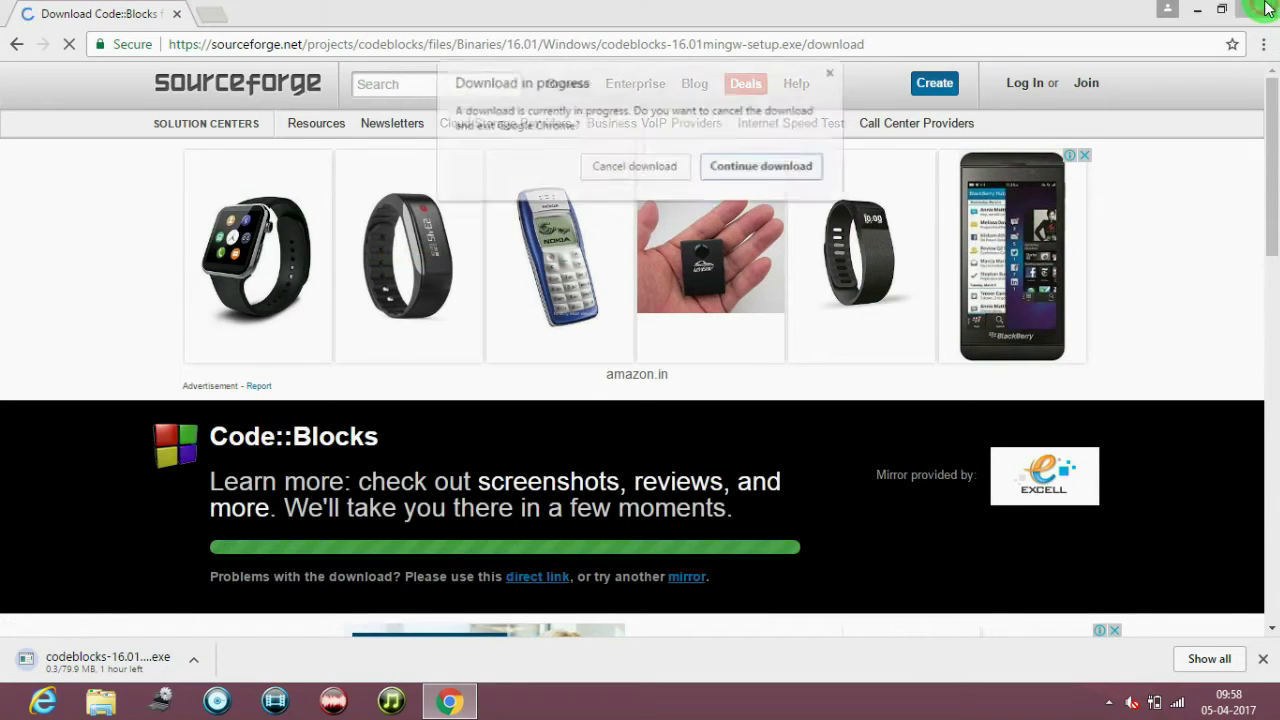
click(697, 168)
click(178, 44)
double_click(180, 47)
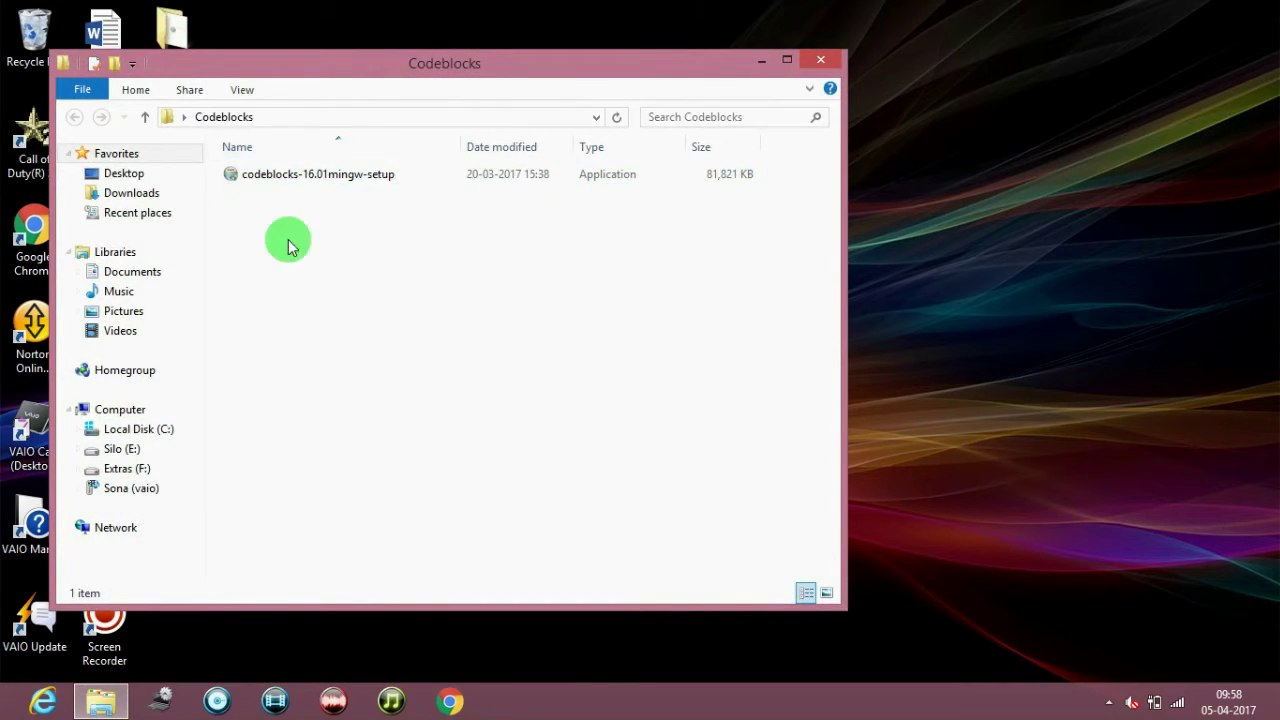
double_click(384, 176)
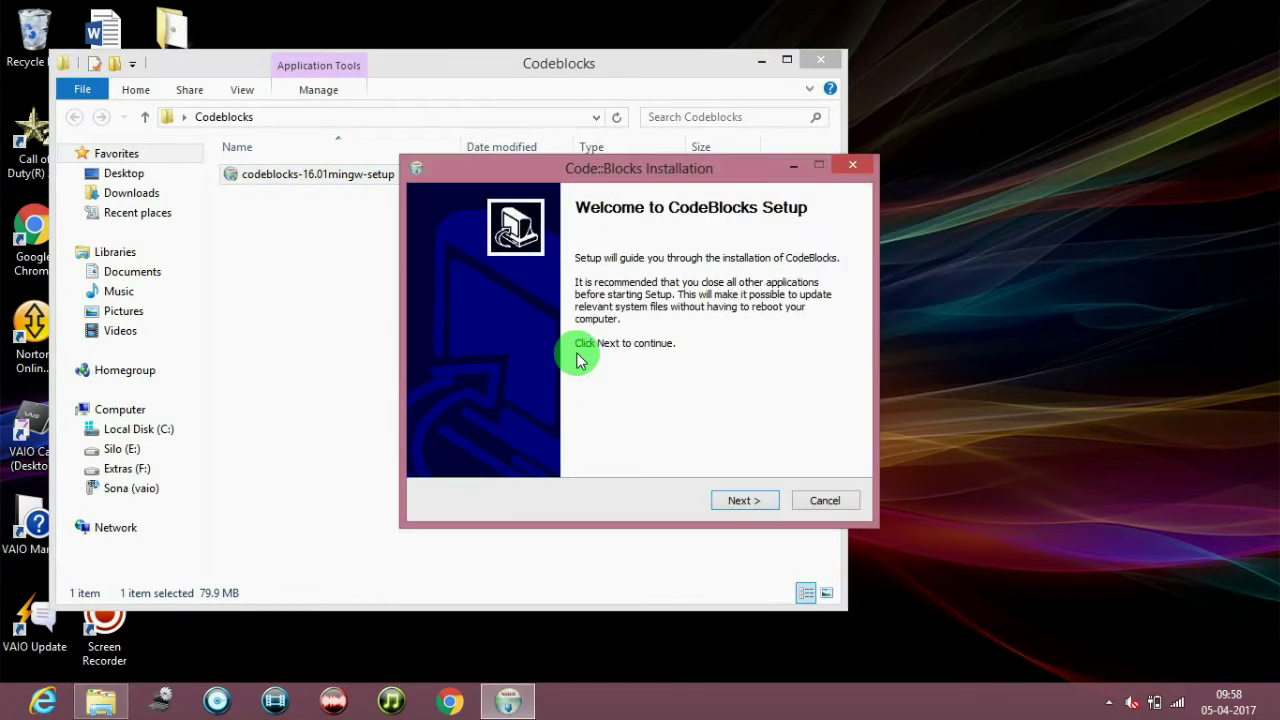
Accept the license agreement and install Code::Blocks with the Full install type in C:\Program Files (x86)\CodeBlocks
click(737, 500)
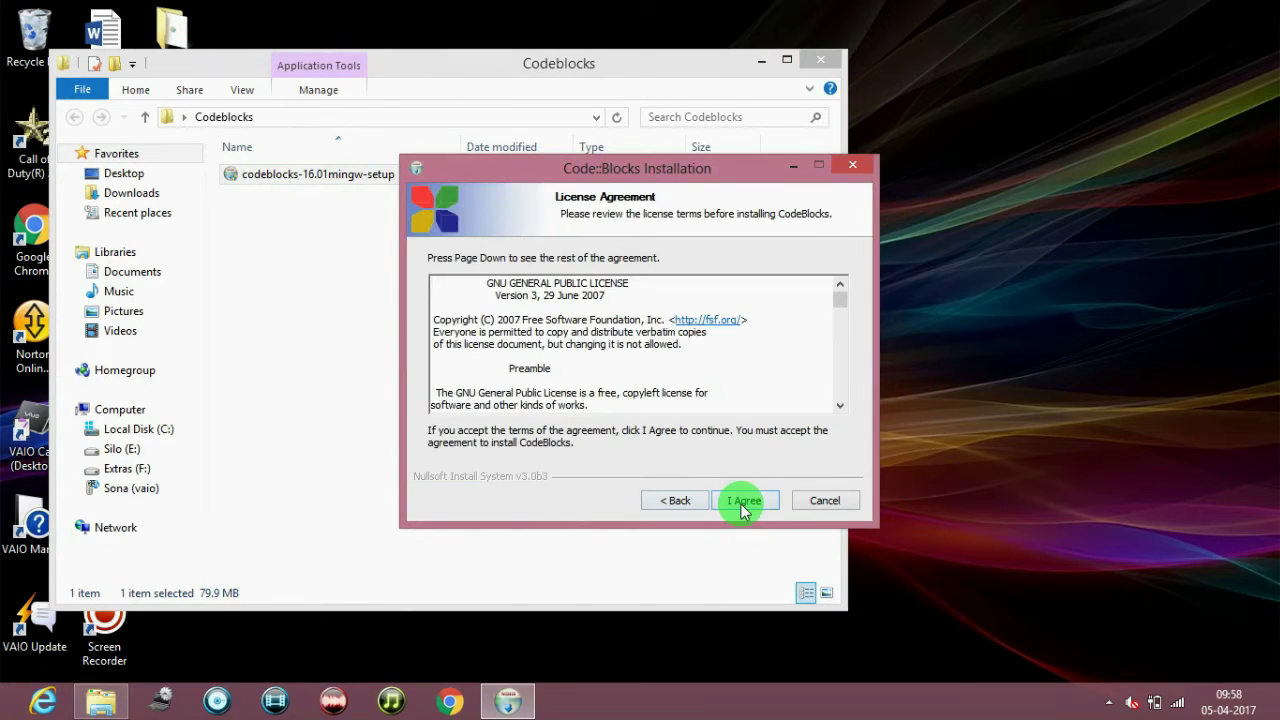
click(740, 503)
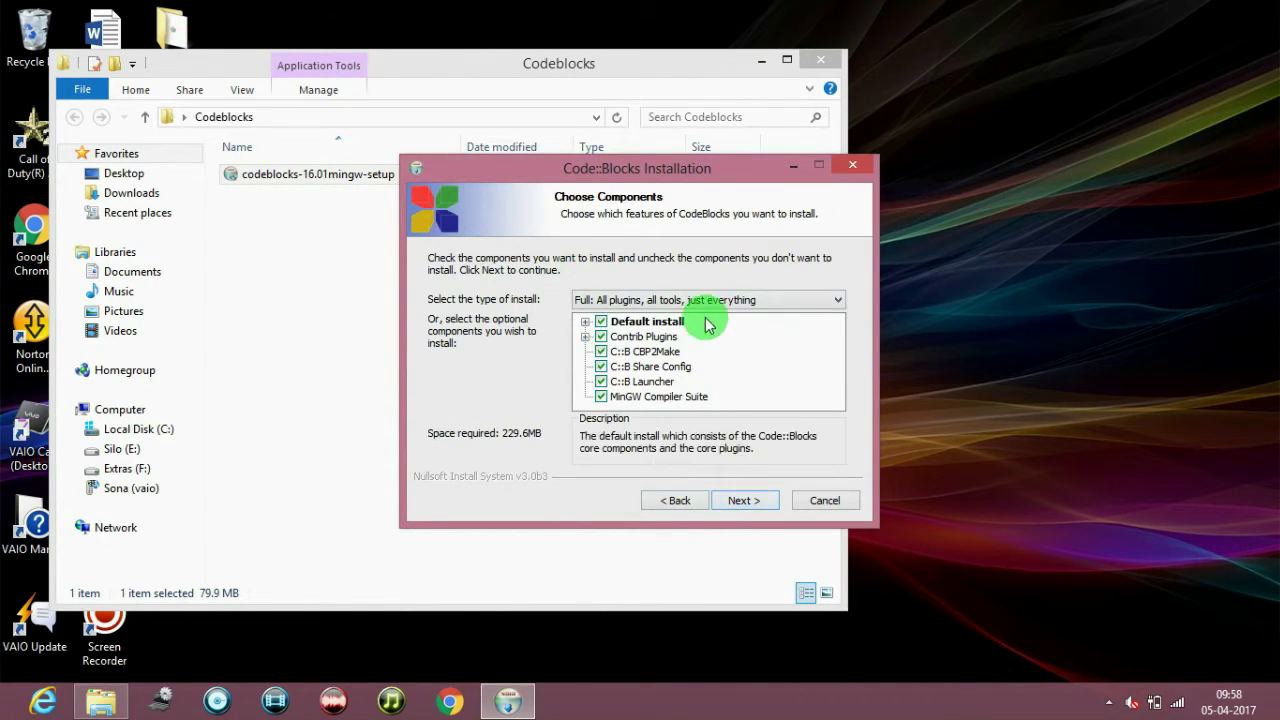
click(831, 298)
click(672, 325)
click(743, 500)
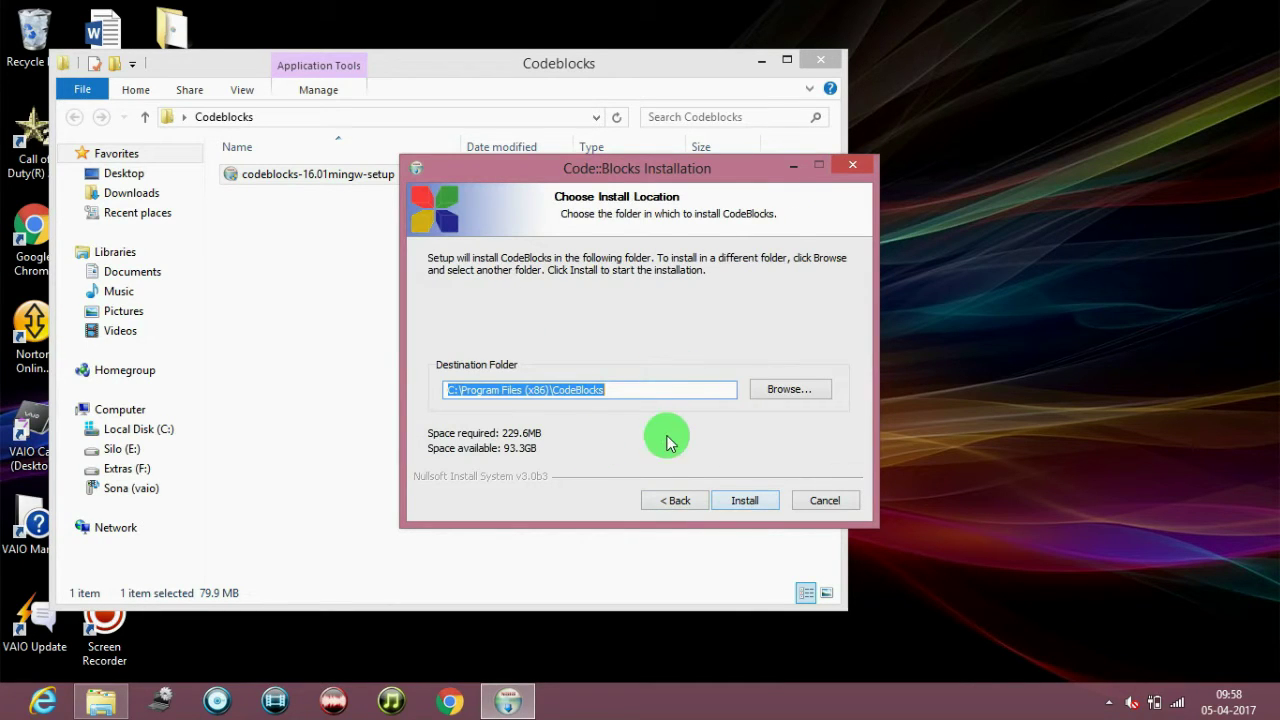
click(737, 498)
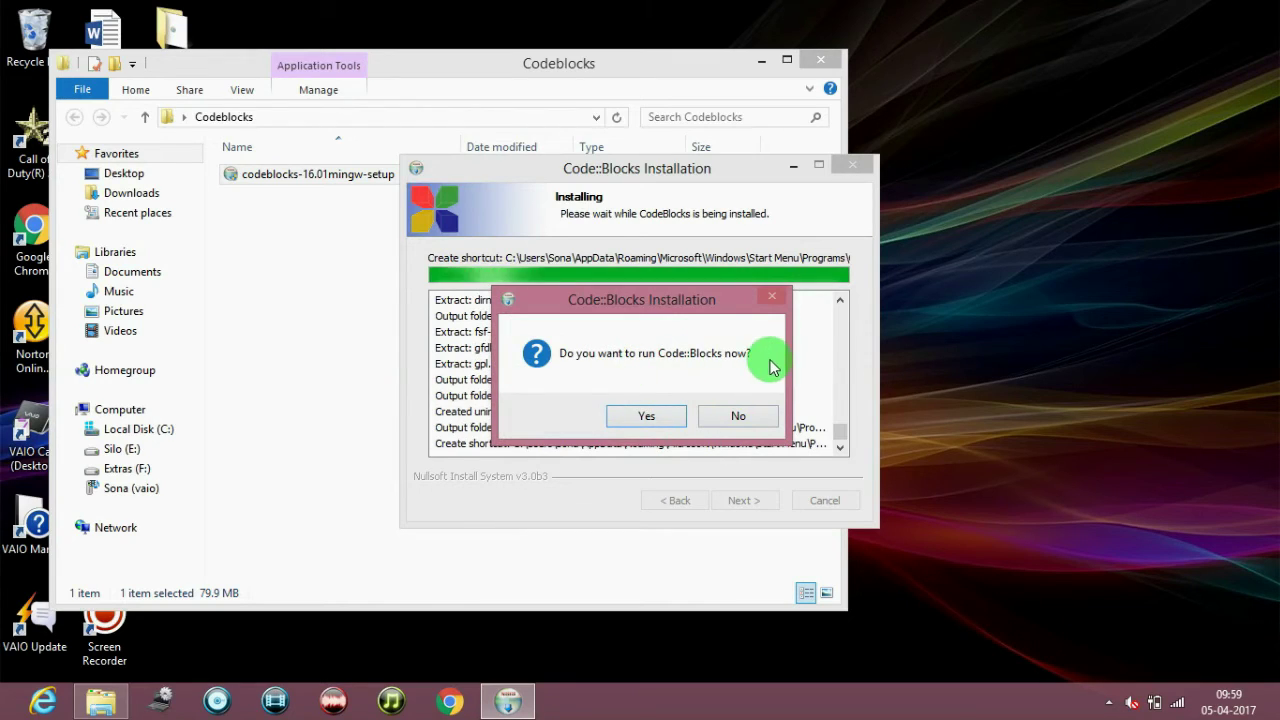
Decline running Code::Blocks immediately, finish the setup and close the Codeblocks folder window
click(737, 418)
click(743, 500)
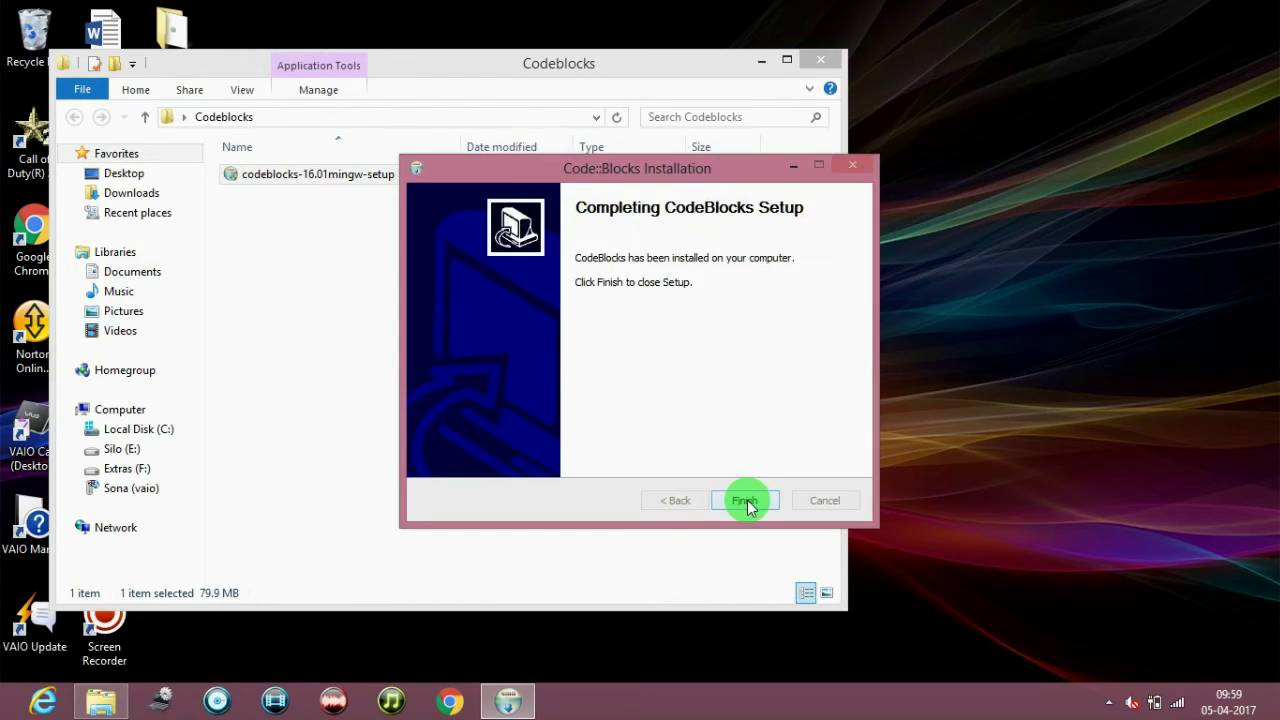
click(730, 505)
click(821, 60)
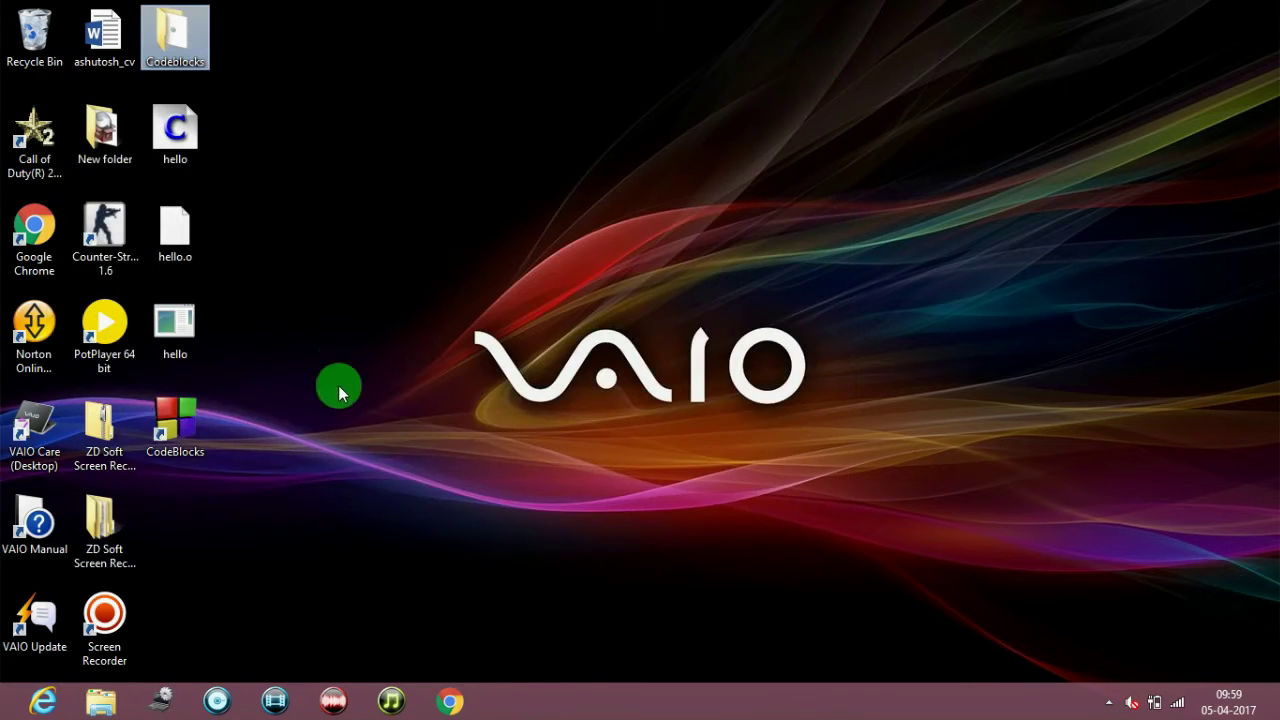
Launch CodeBlocks from the desktop and create a new empty file
click(178, 441)
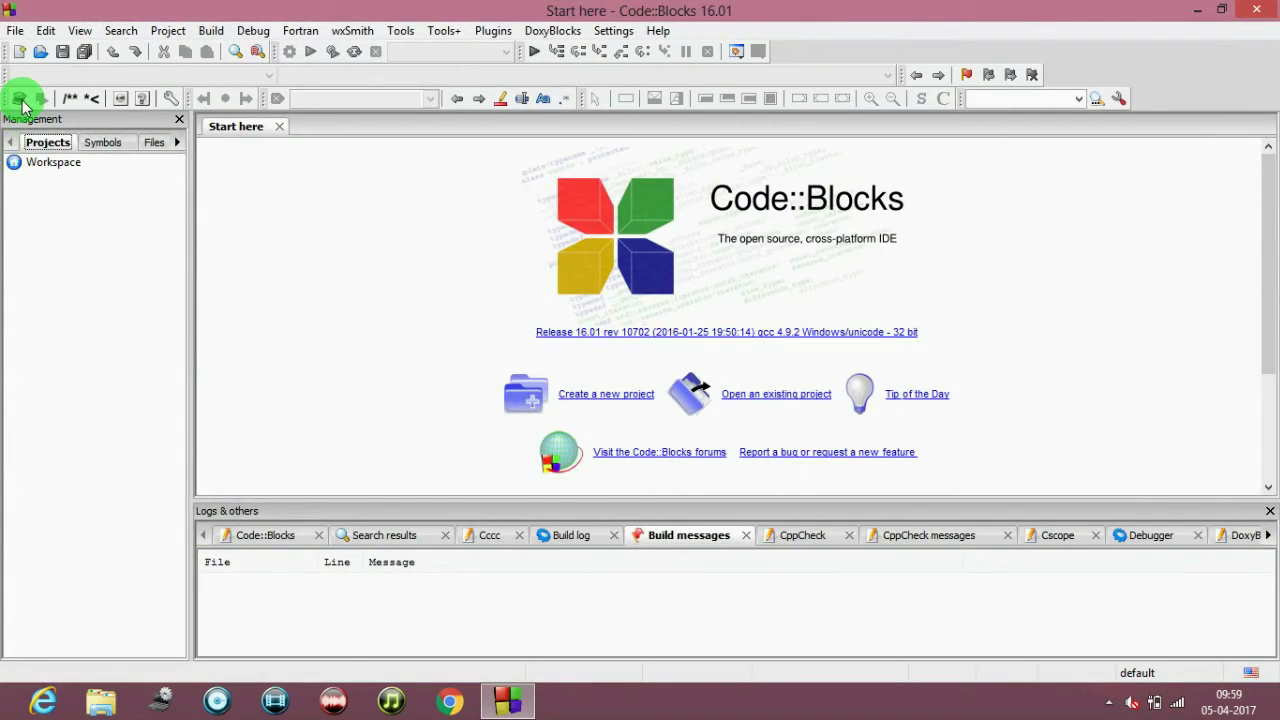
click(15, 31)
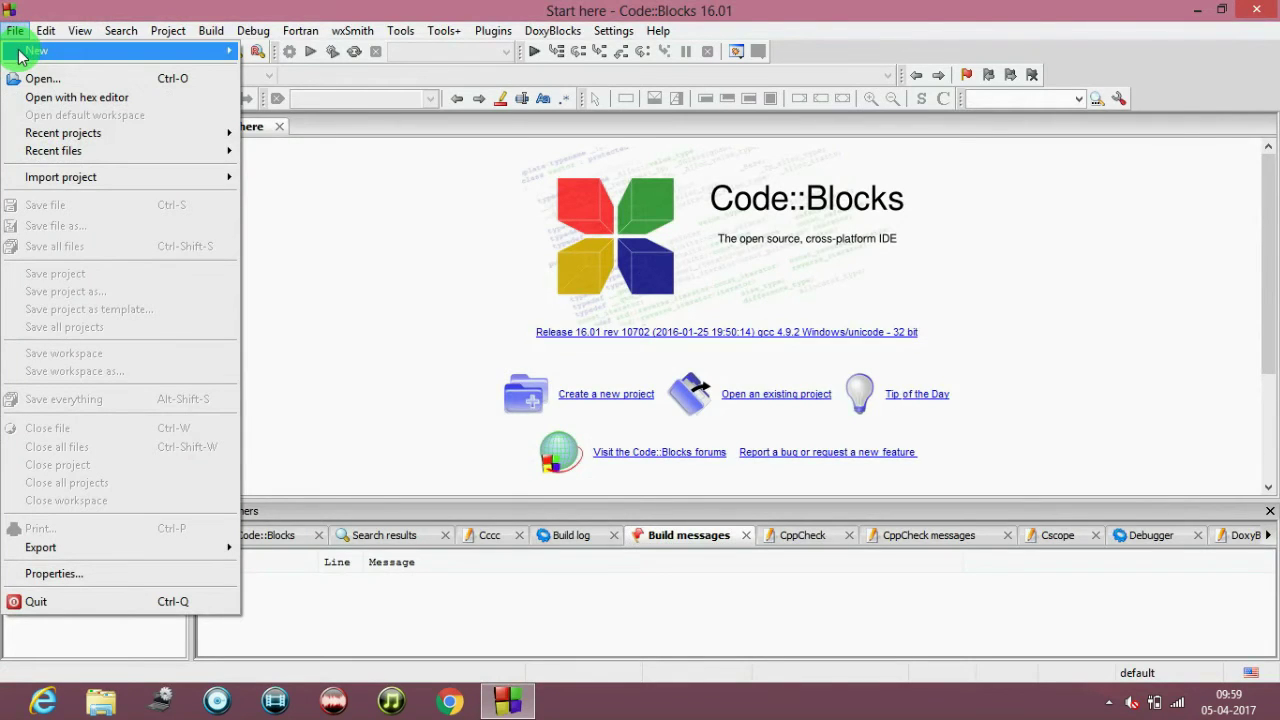
mouse_move(304, 46)
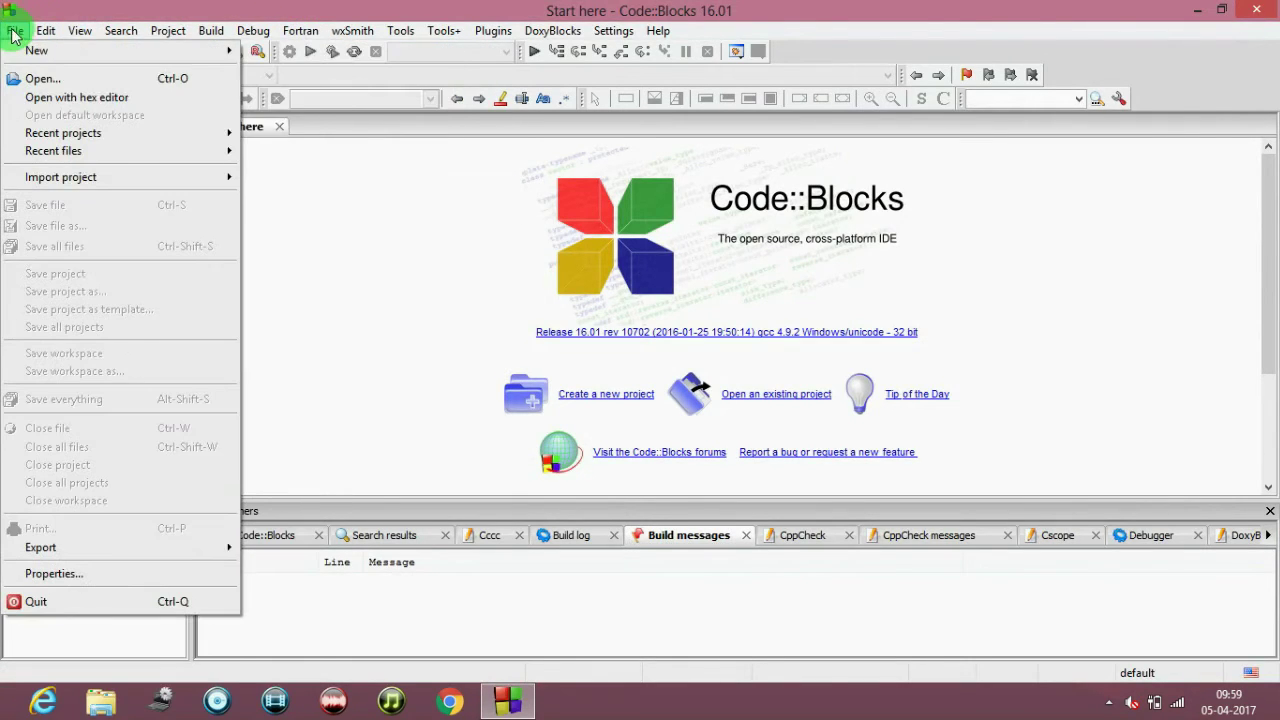
mouse_move(69, 57)
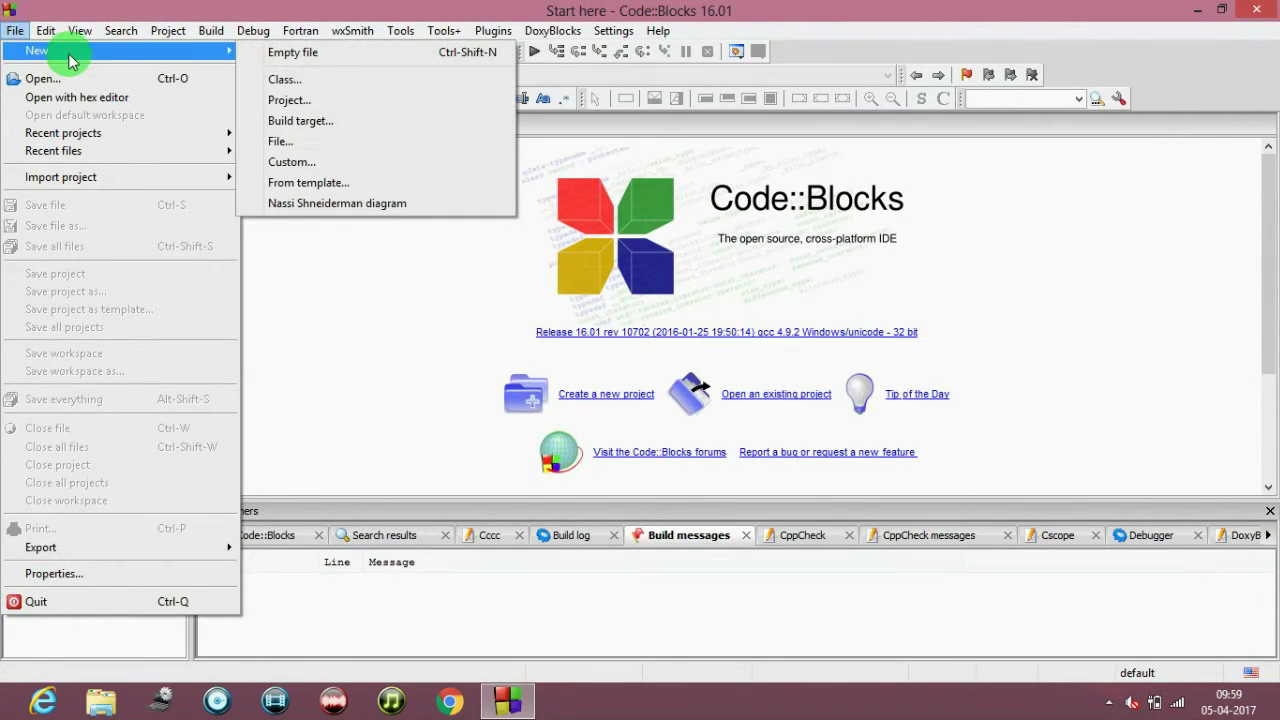
click(272, 50)
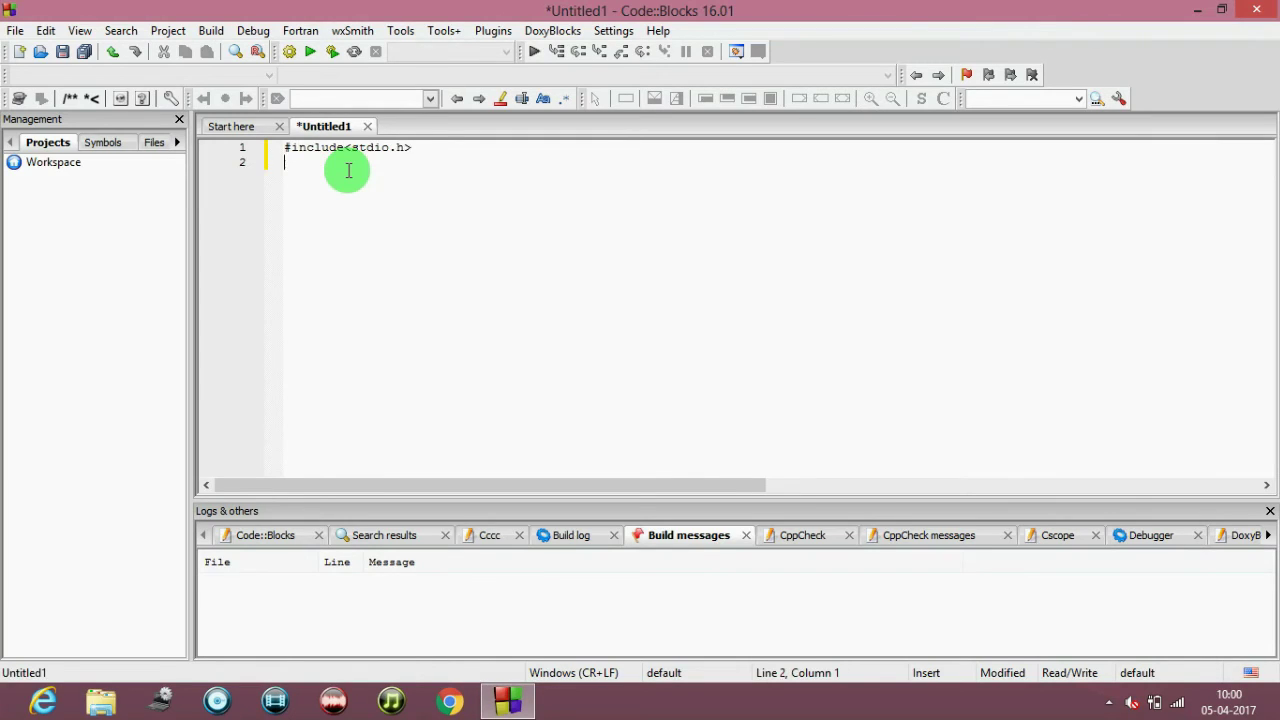
Write a C program that includes stdio.h and has a void main() function with printf("Hello World");
text(id main)
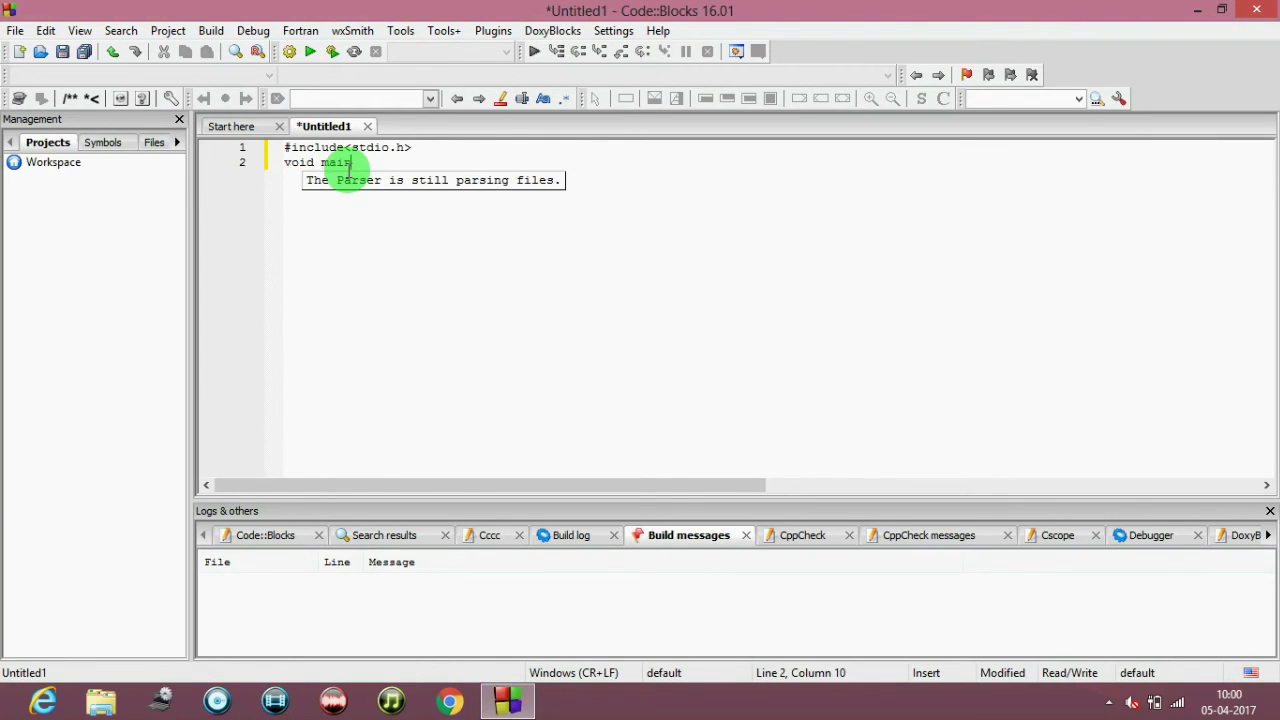
text(())
key(Return)
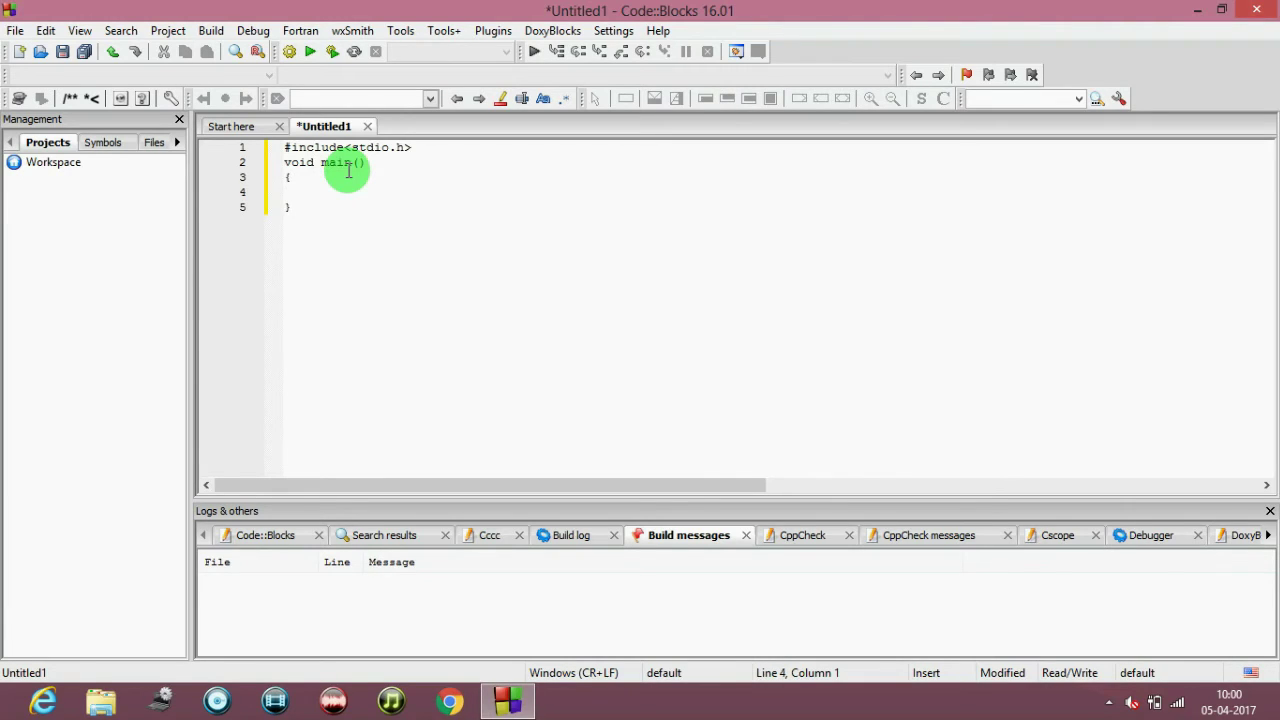
text(intf("Hello World");)
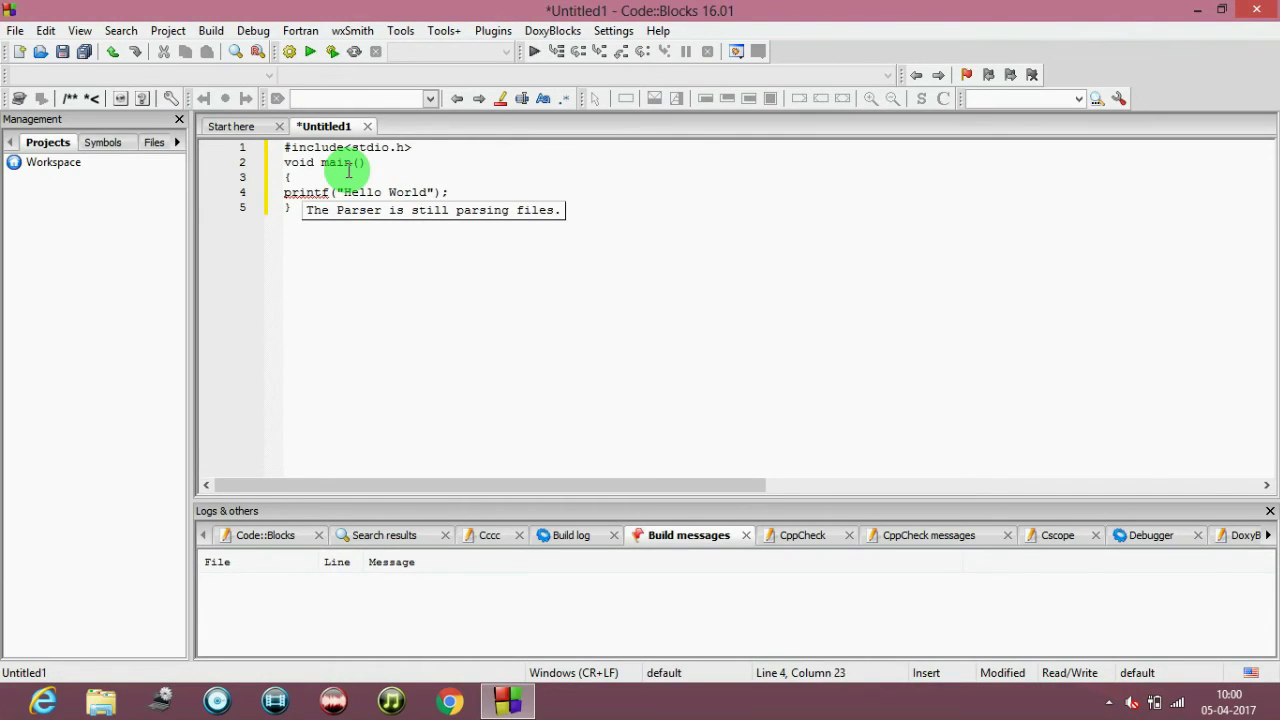
Save the file to the Desktop as hello.c, replacing the existing file
click(15, 30)
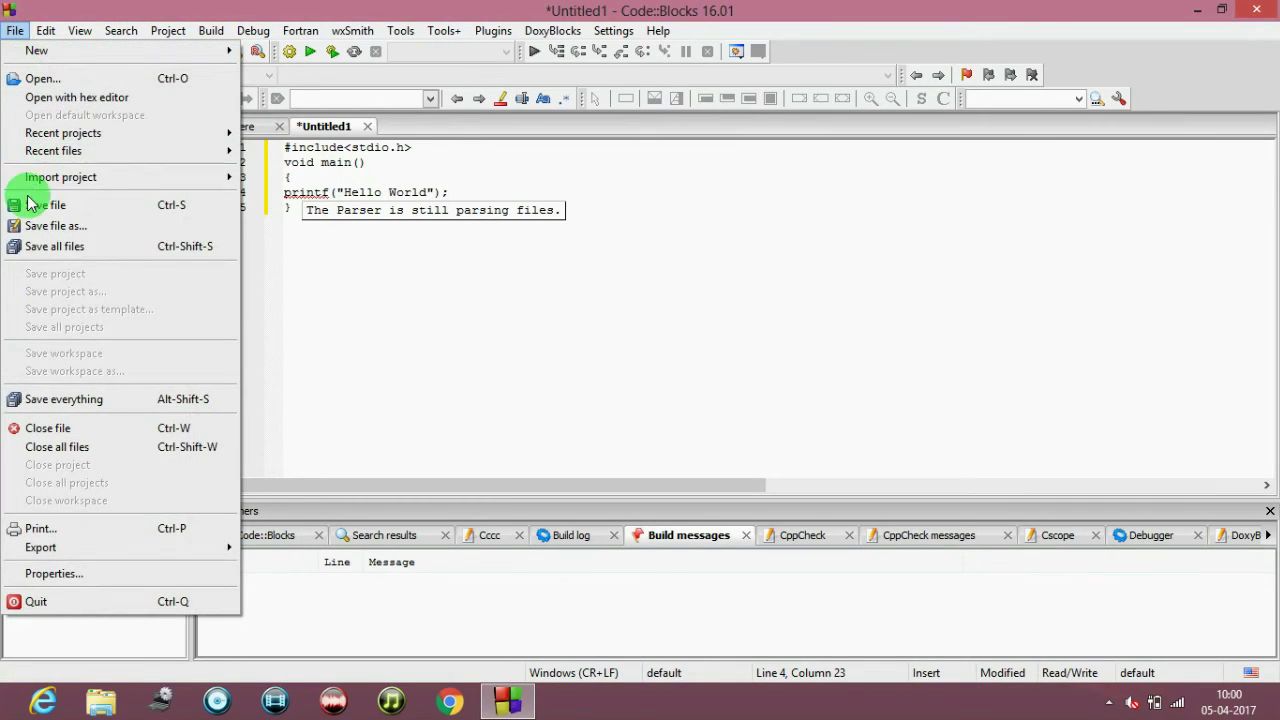
click(103, 204)
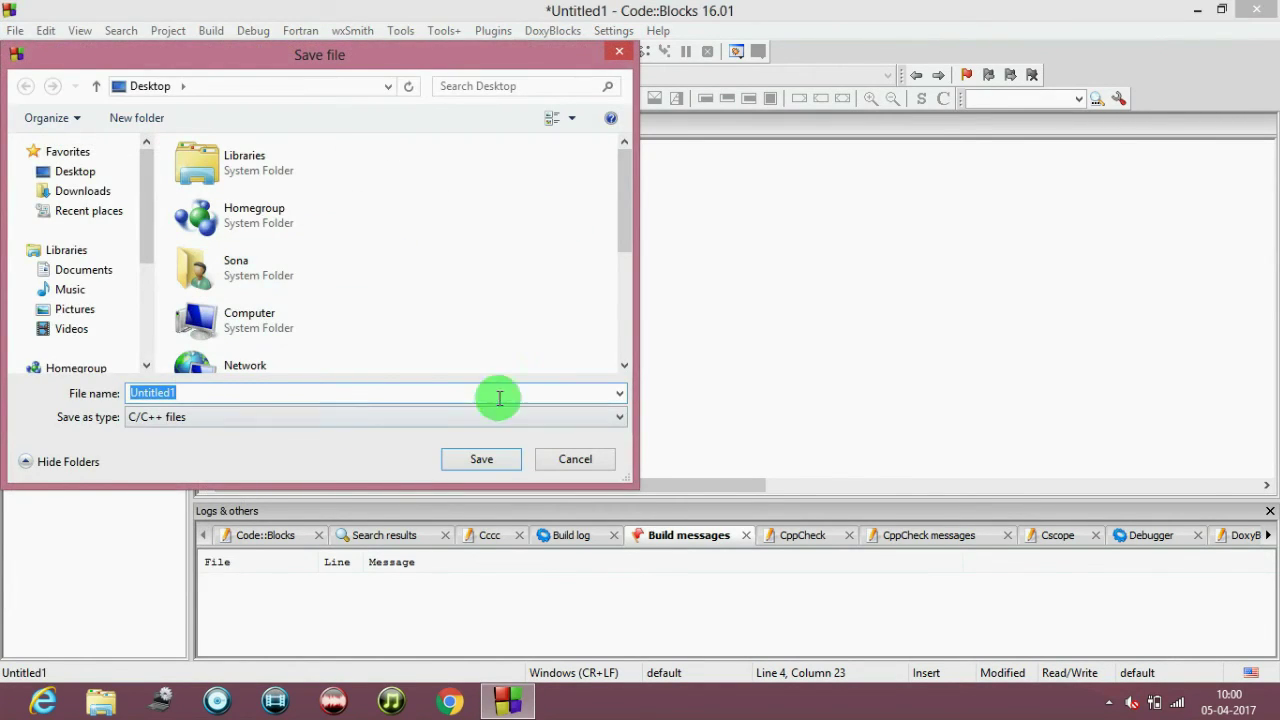
click(325, 397)
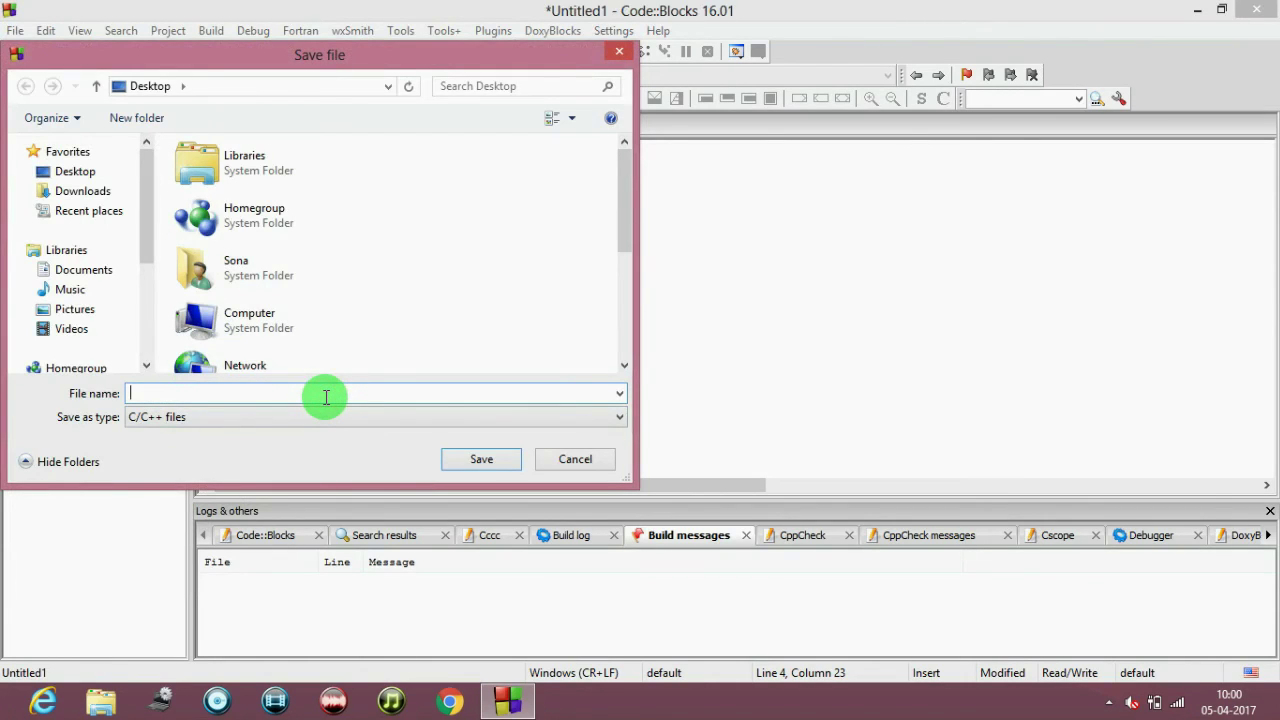
text(hello.)
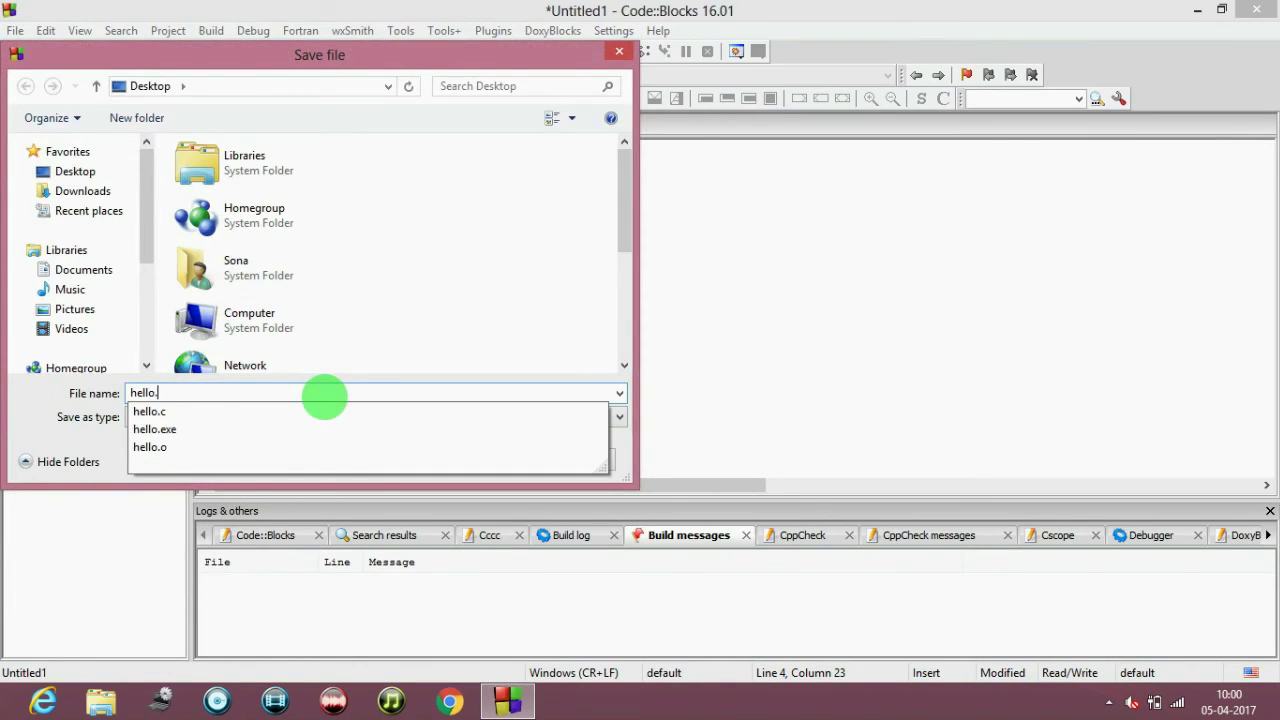
text(c)
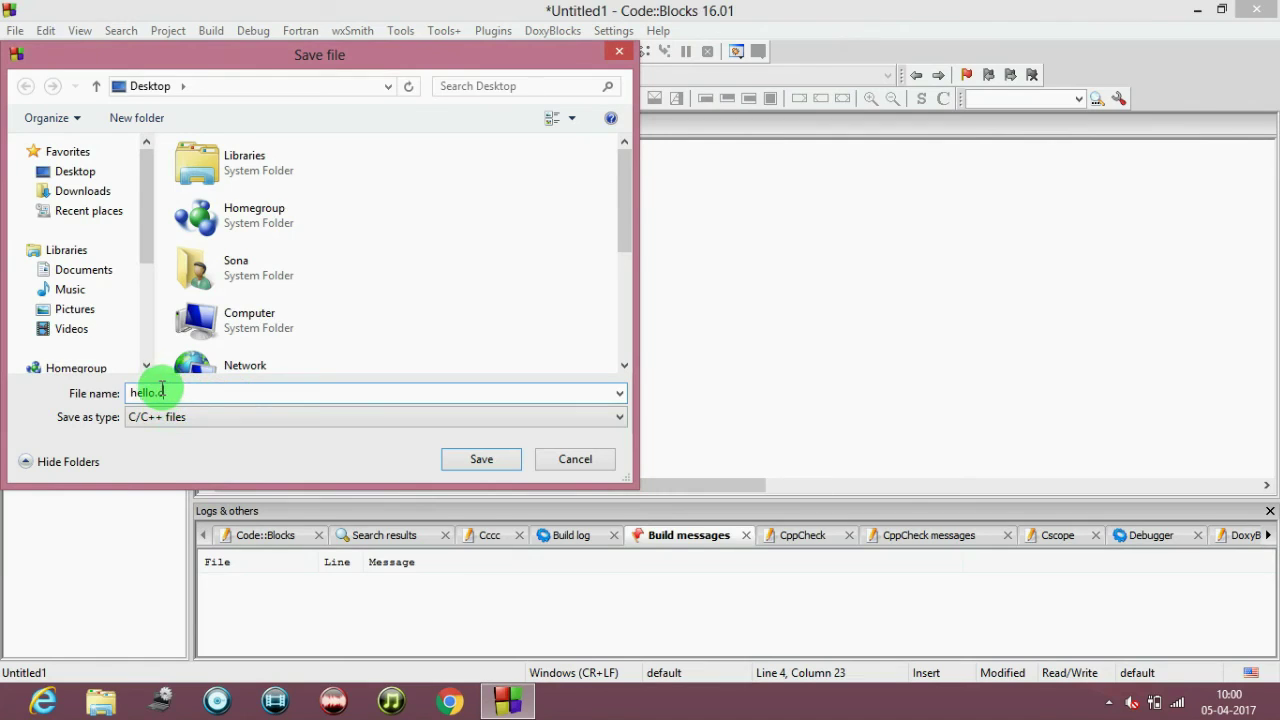
drag(116, 394, 186, 395)
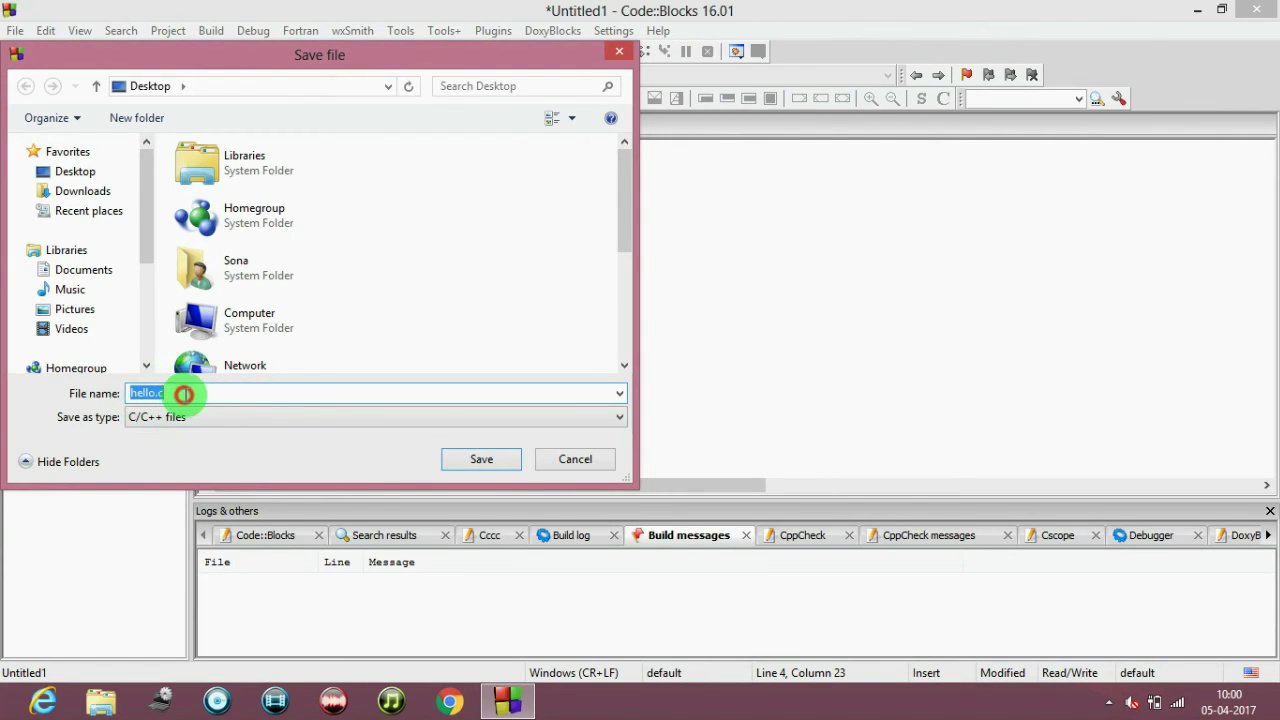
click(463, 465)
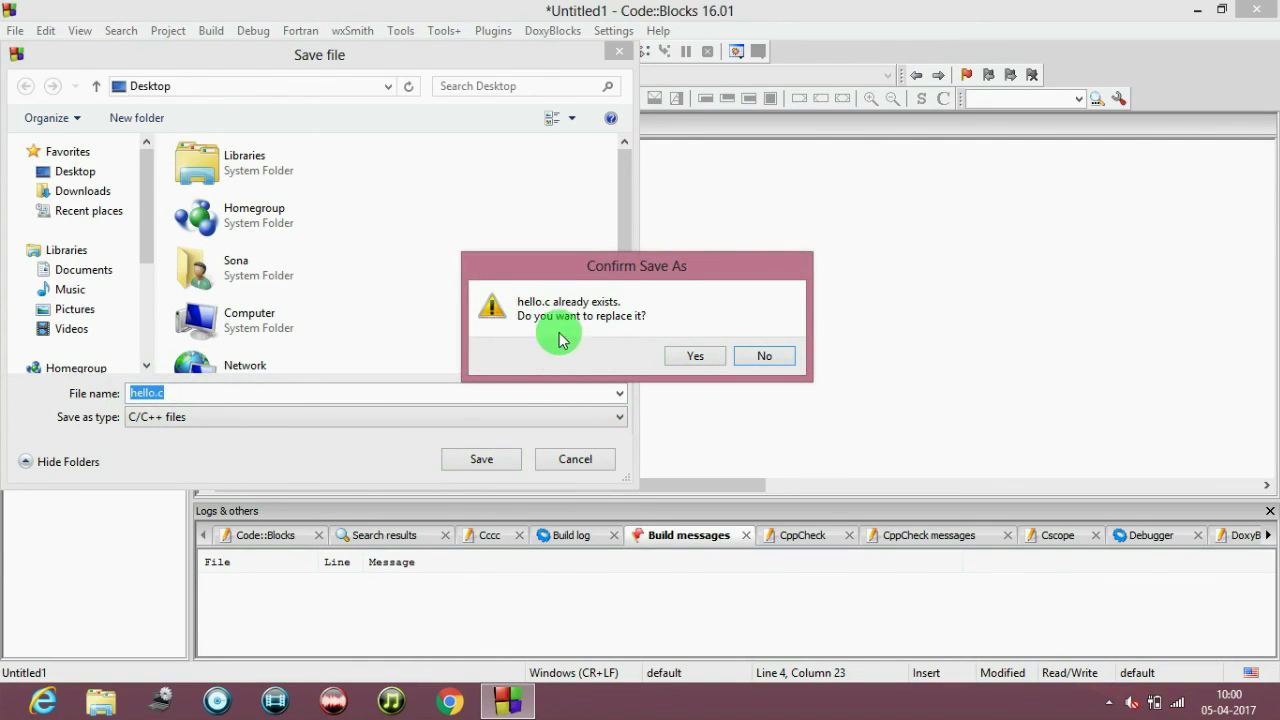
click(686, 362)
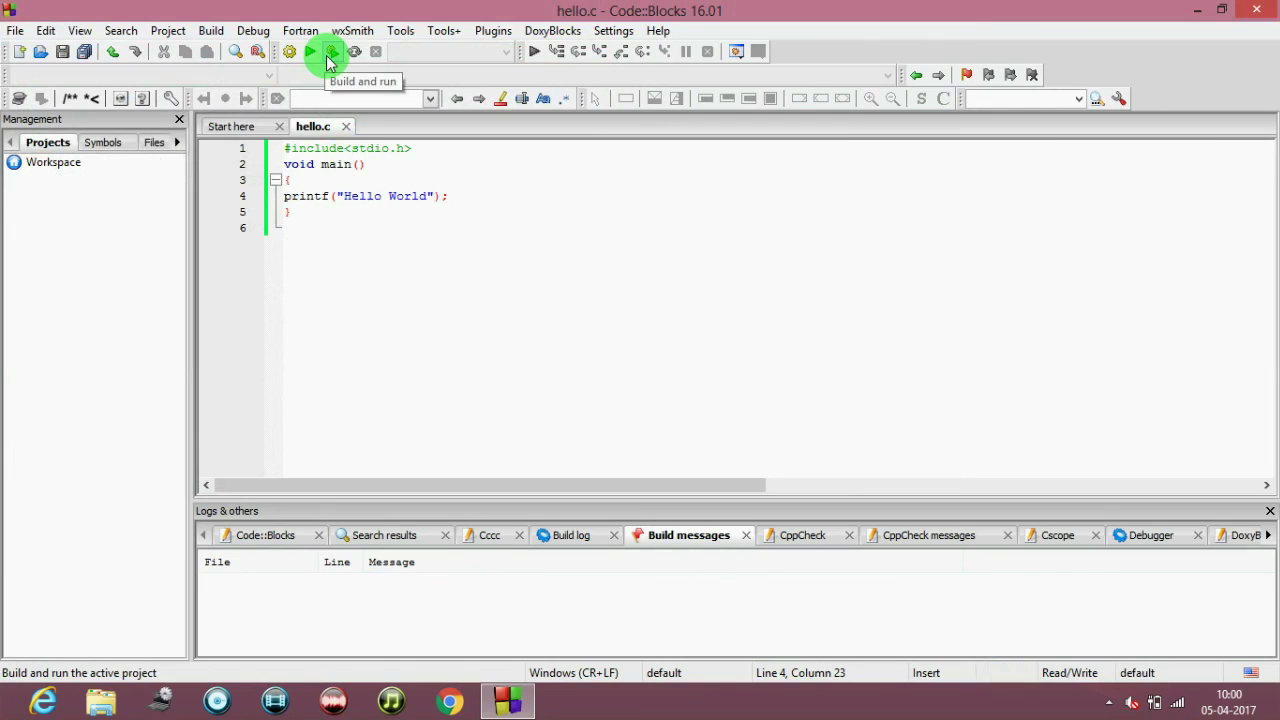
Build and run hello.c, then close the program's console window
click(331, 62)
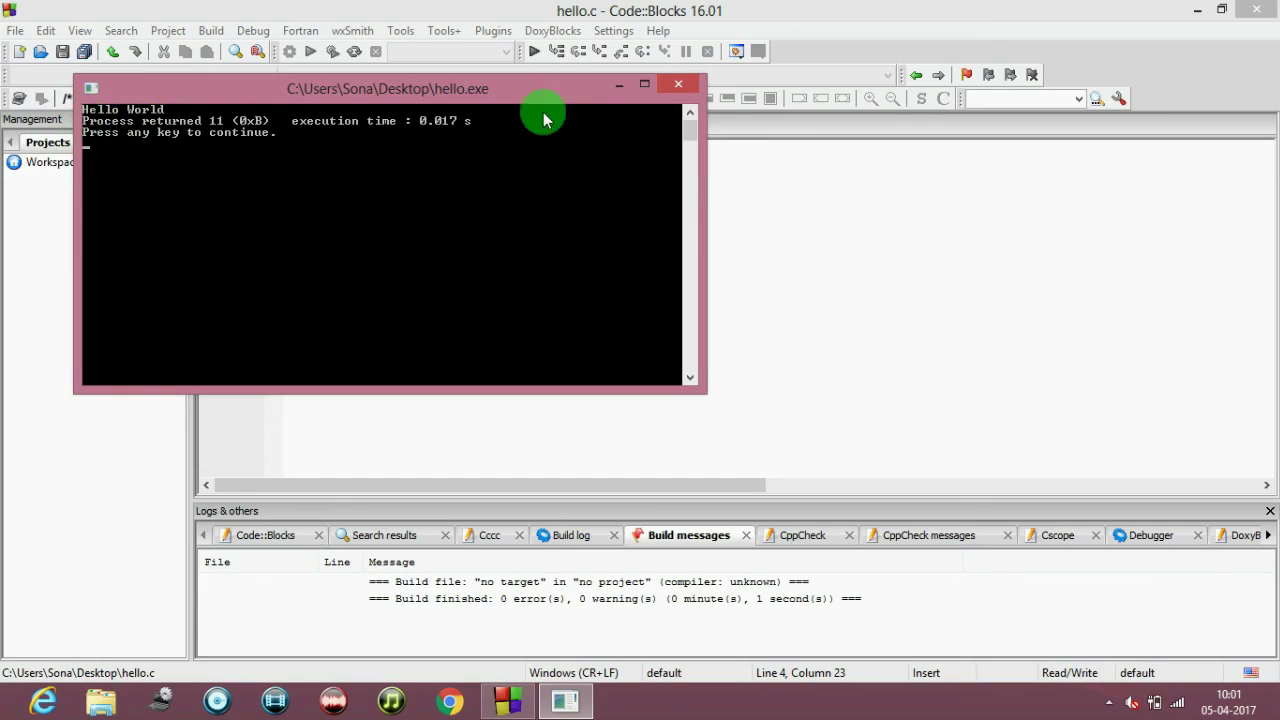
click(679, 86)
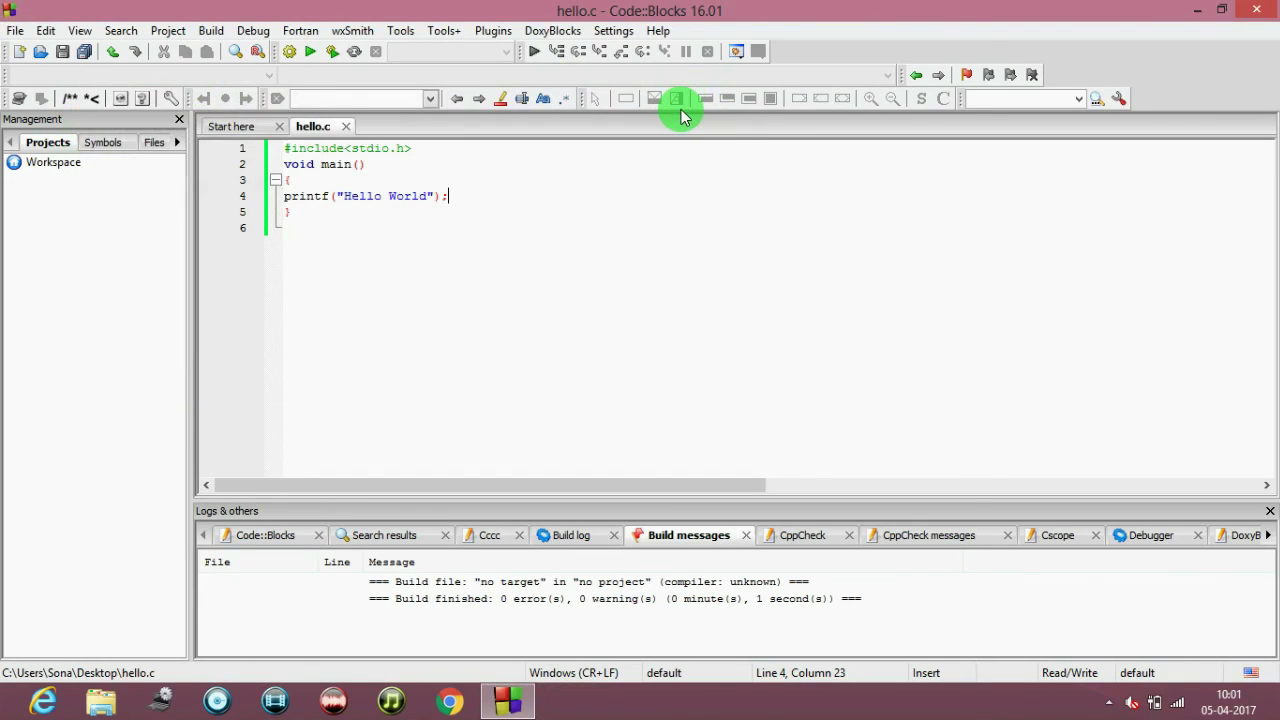